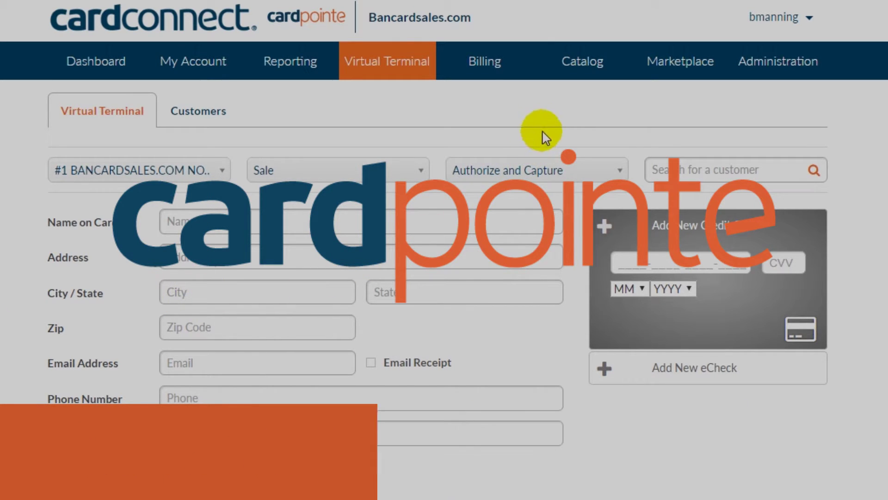
# Step: Go through Marketplace to the Reporting page's Transactions report, showing two transactions totalling $1,117.57
pyautogui.click(677, 83)
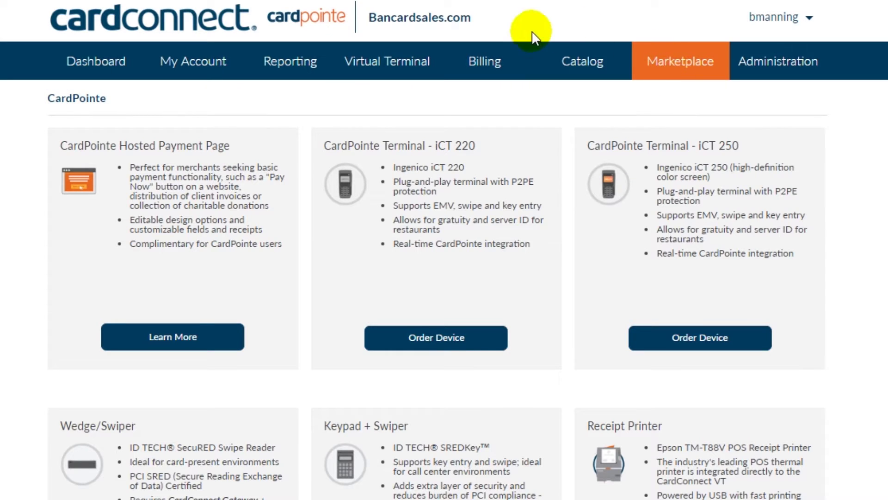
pyautogui.click(283, 68)
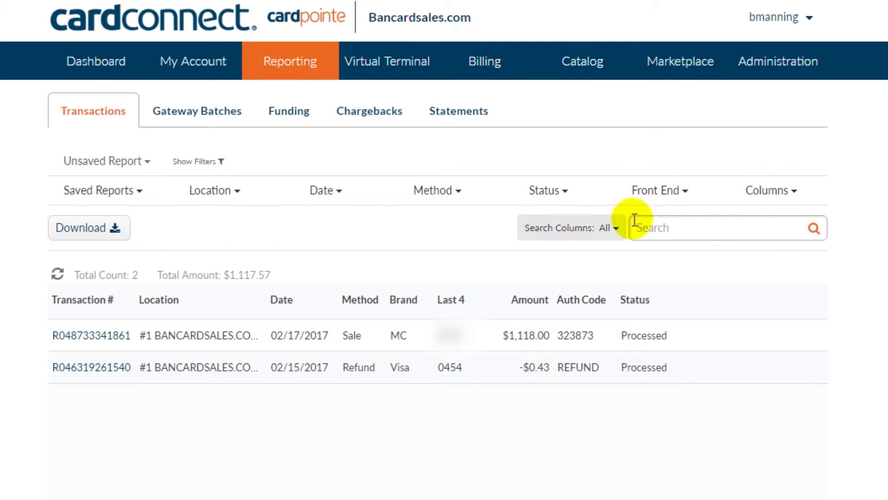
pyautogui.click(791, 193)
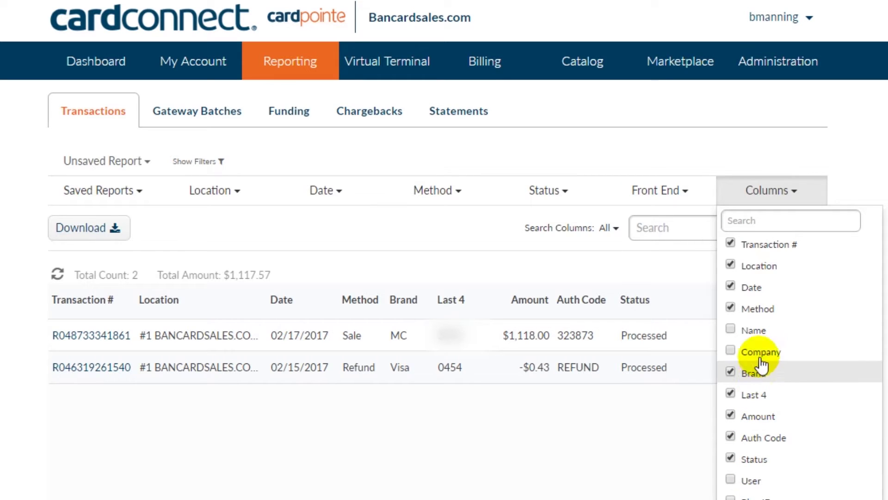
# Step: Show the Auth Code, User, Invoice Number and General Notes columns in the Transactions table
pyautogui.click(752, 442)
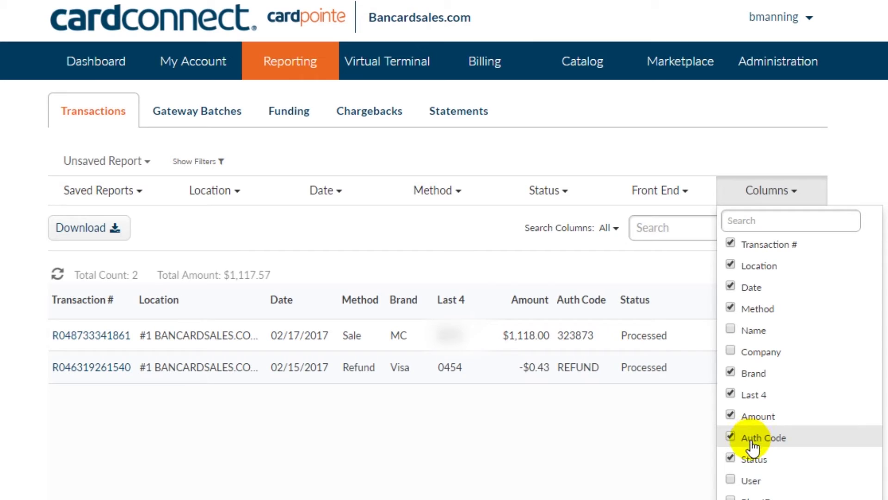
pyautogui.click(753, 484)
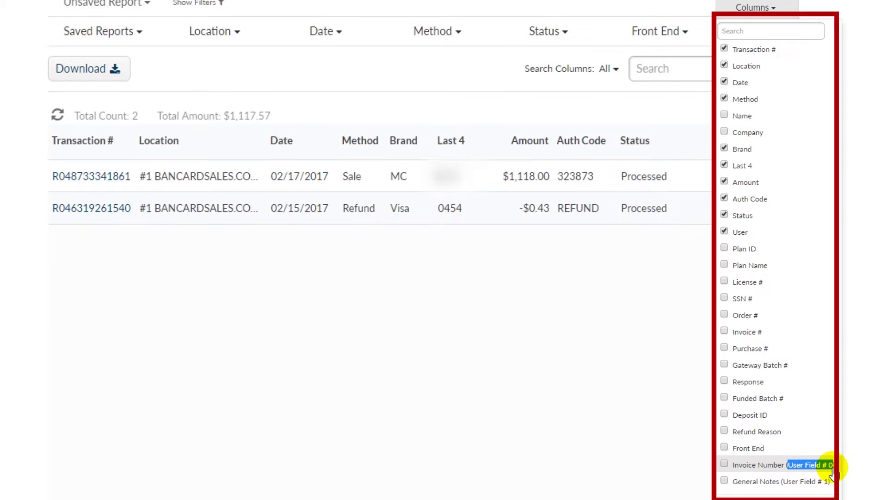
pyautogui.click(821, 469)
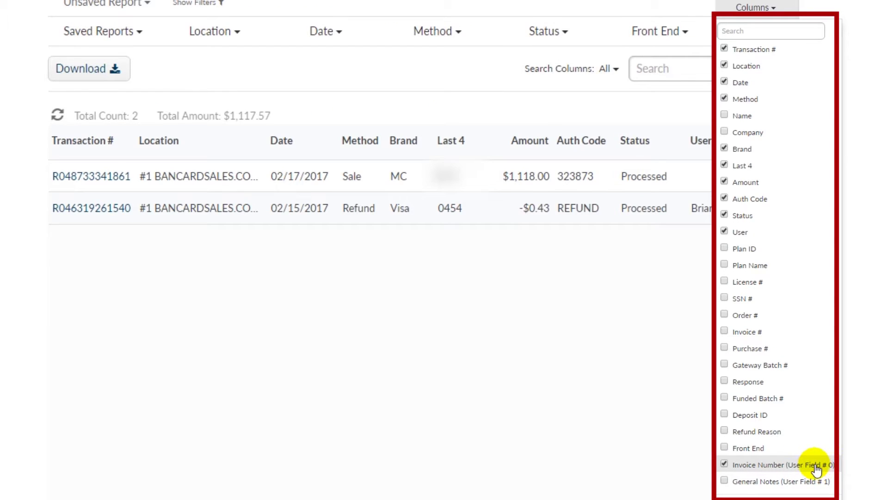
pyautogui.click(810, 482)
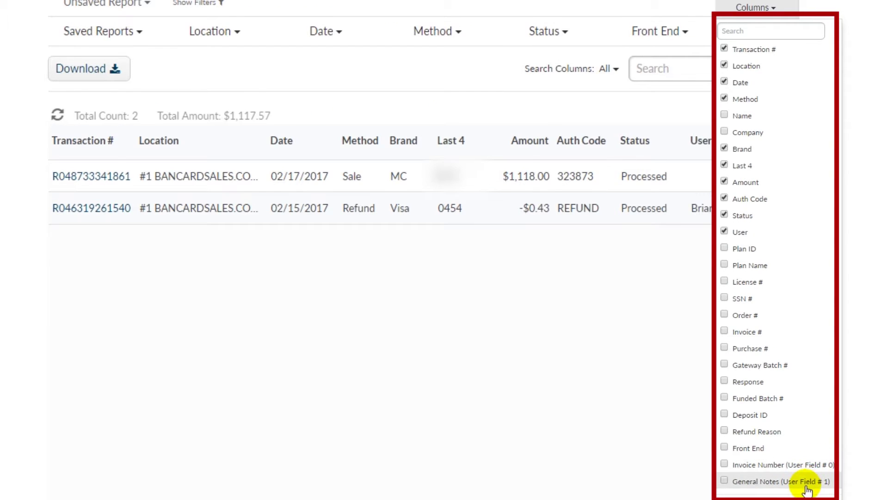
pyautogui.click(638, 356)
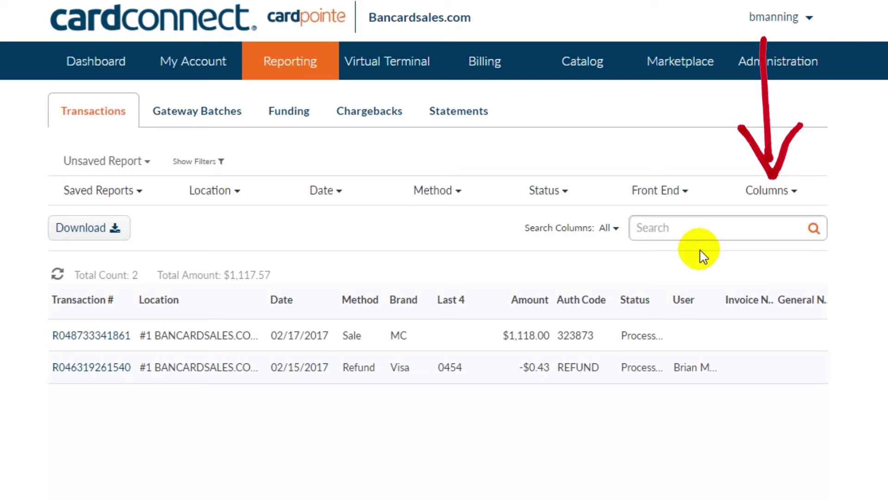
# Step: Add the #2 Bancardsales.com Omaha and #1 BANCARDSALES.COM NORTH locations, then select all locations
pyautogui.click(214, 190)
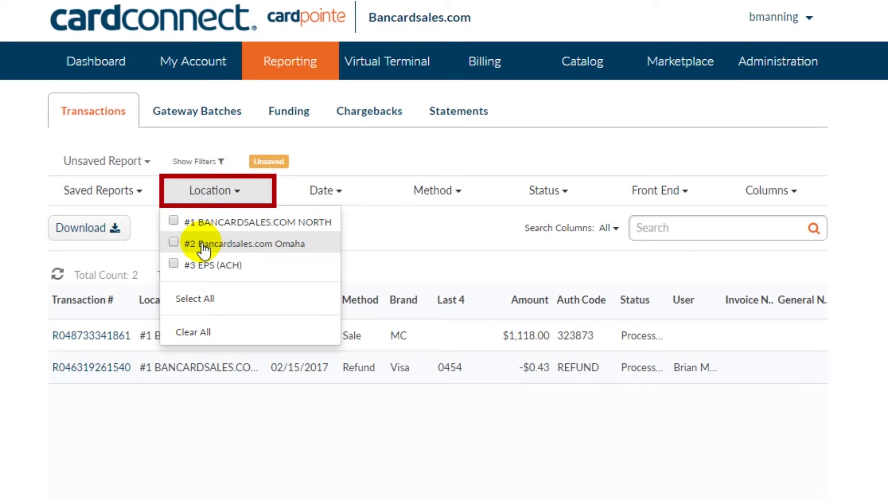
pyautogui.click(175, 244)
pyautogui.click(174, 221)
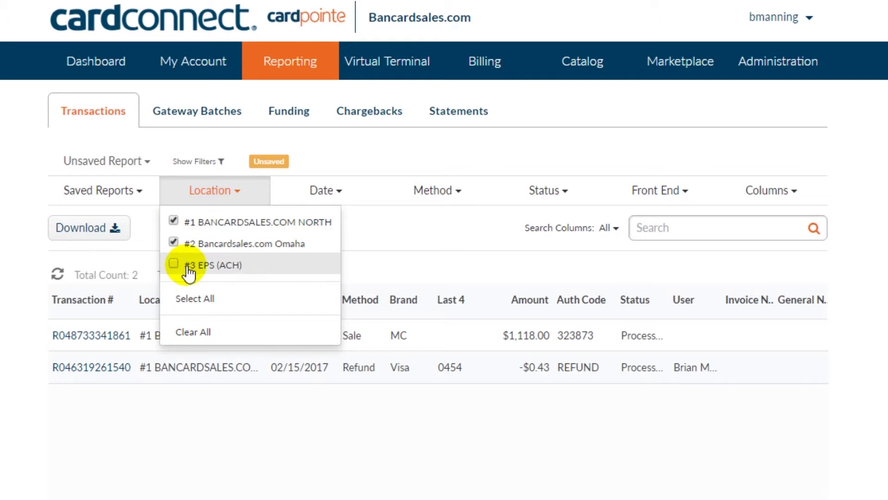
pyautogui.click(196, 302)
# Step: Try the Specific and Floating date options, then settle the report on Last 7 Days
pyautogui.click(326, 191)
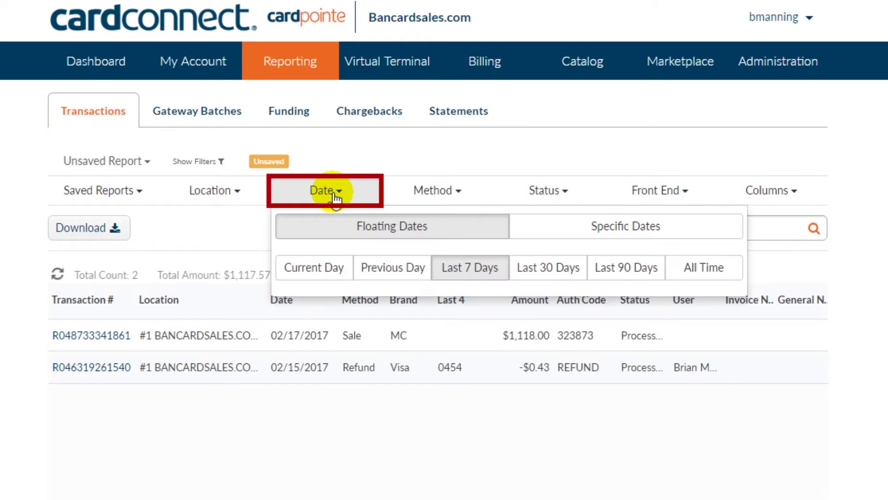
pyautogui.click(577, 227)
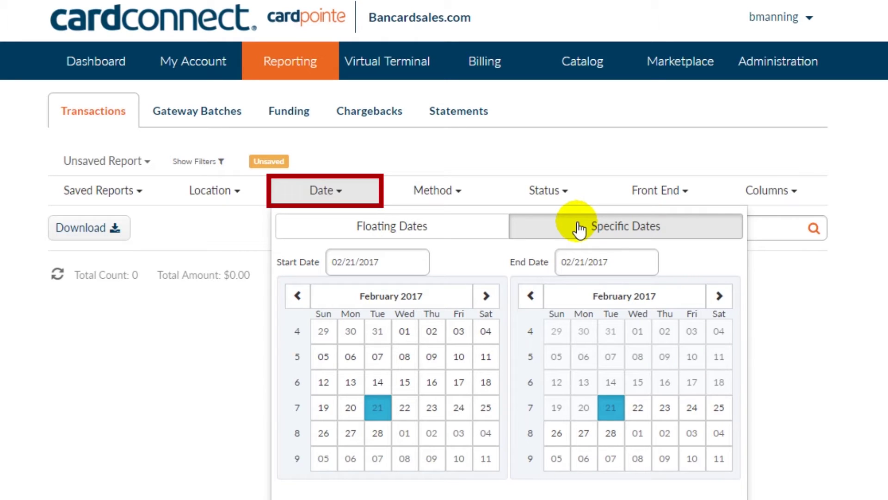
pyautogui.click(456, 233)
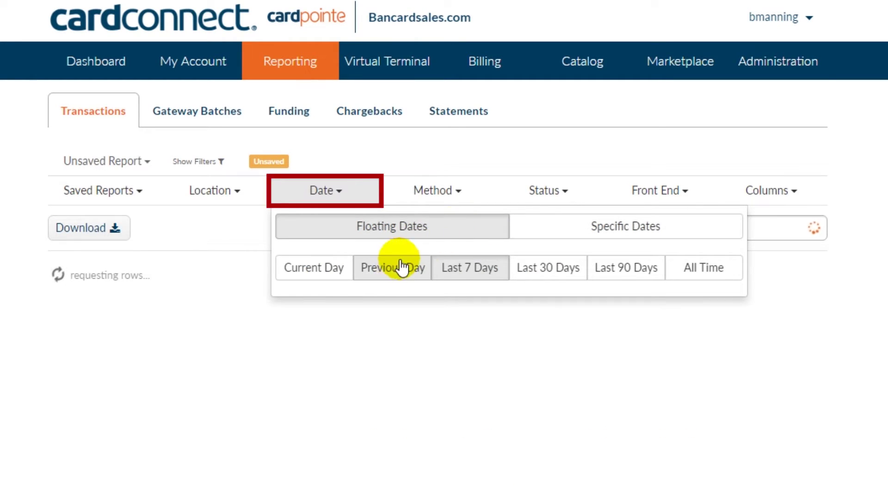
pyautogui.click(550, 268)
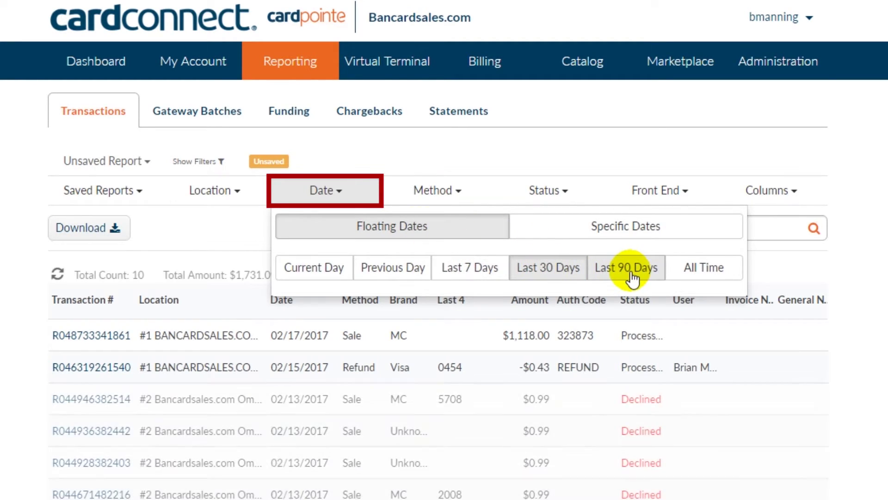
pyautogui.click(632, 277)
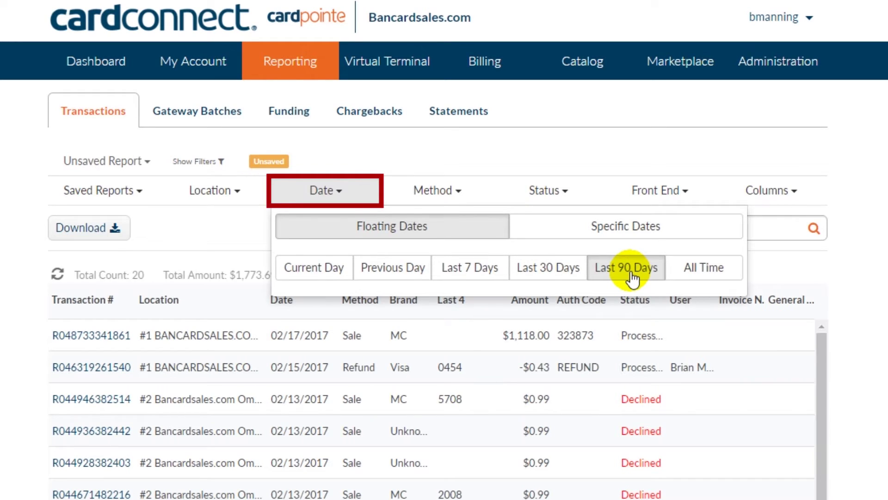
pyautogui.click(704, 278)
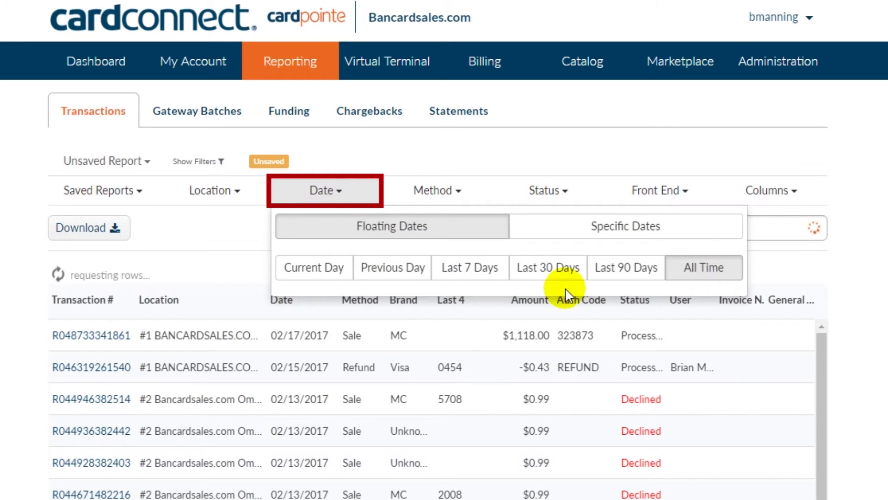
pyautogui.click(309, 275)
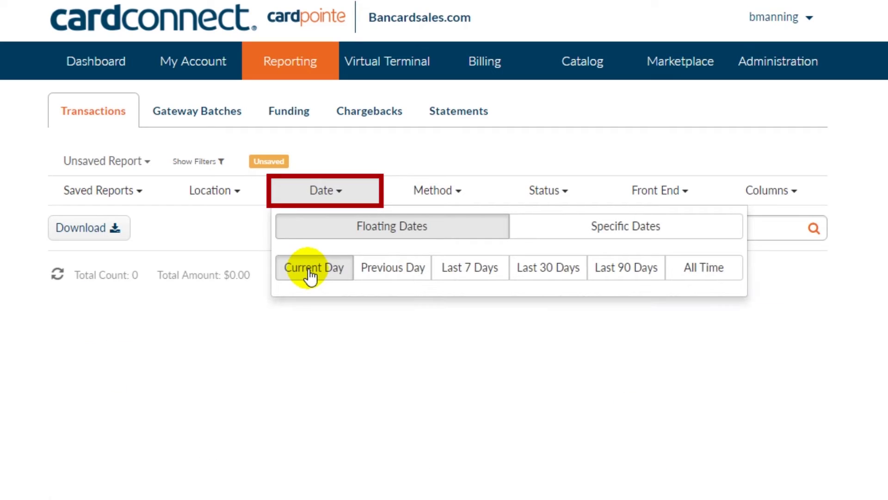
pyautogui.click(383, 273)
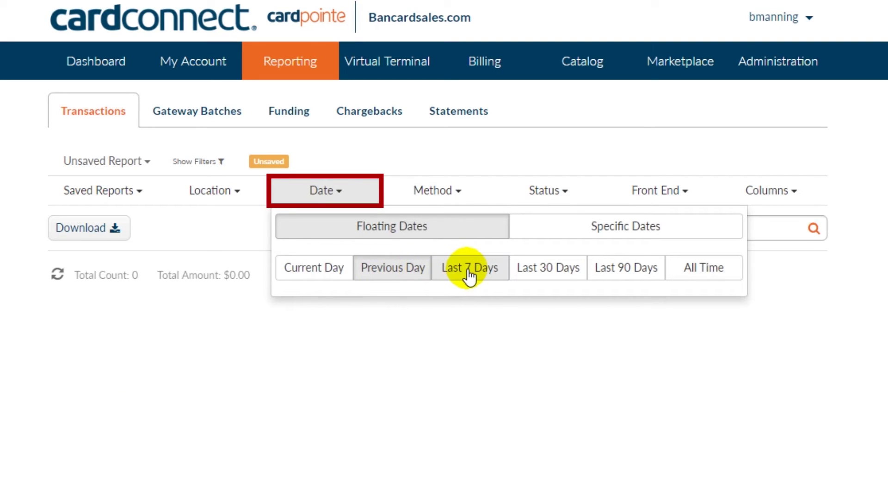
pyautogui.click(469, 275)
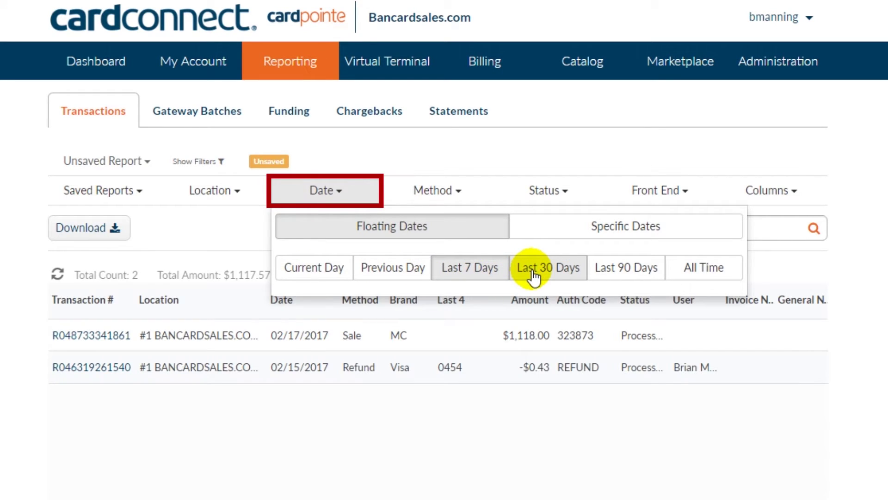
pyautogui.click(439, 194)
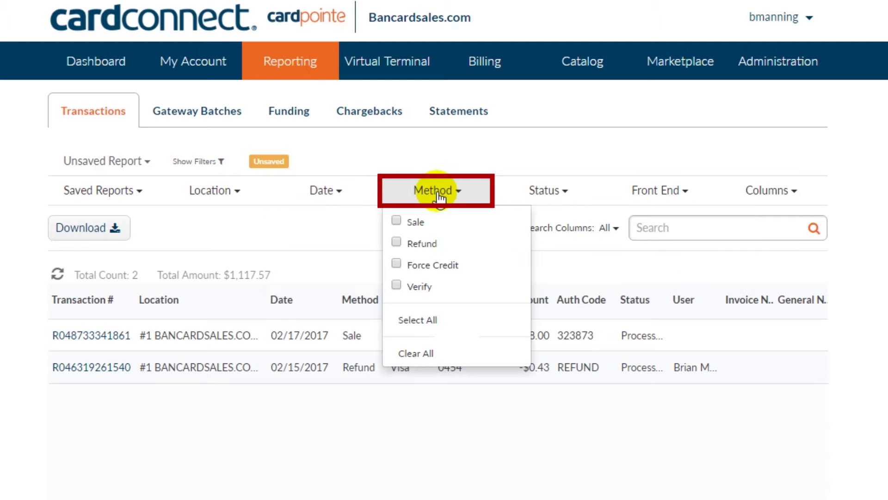
# Step: Check and then uncheck the Sale, Refund, Force Credit and Verify method filters
pyautogui.click(421, 223)
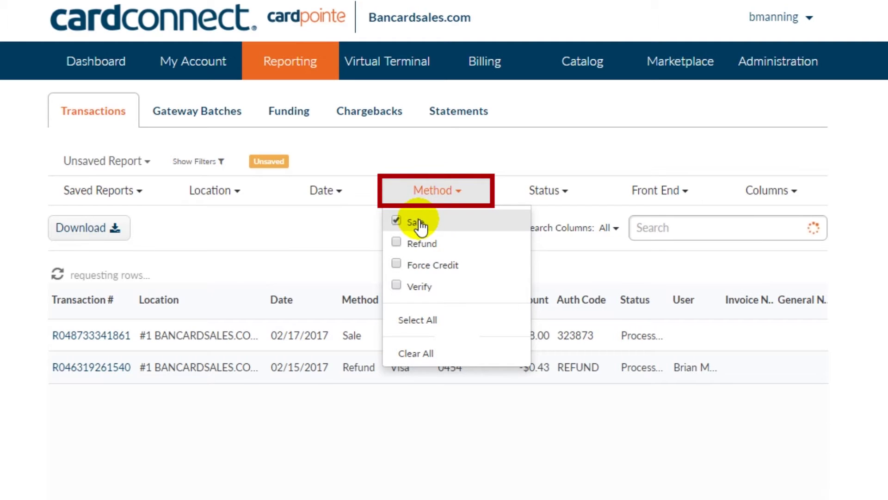
pyautogui.click(419, 245)
pyautogui.click(419, 266)
pyautogui.click(419, 288)
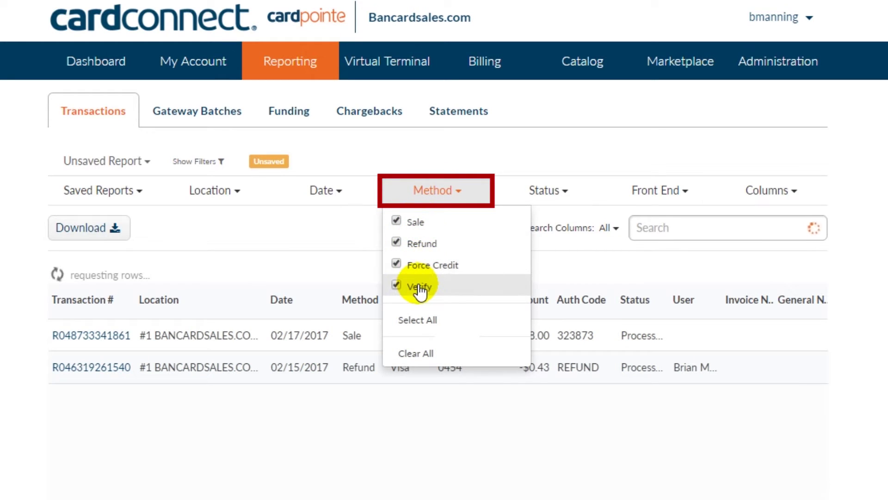
pyautogui.click(419, 288)
pyautogui.click(420, 266)
pyautogui.click(421, 245)
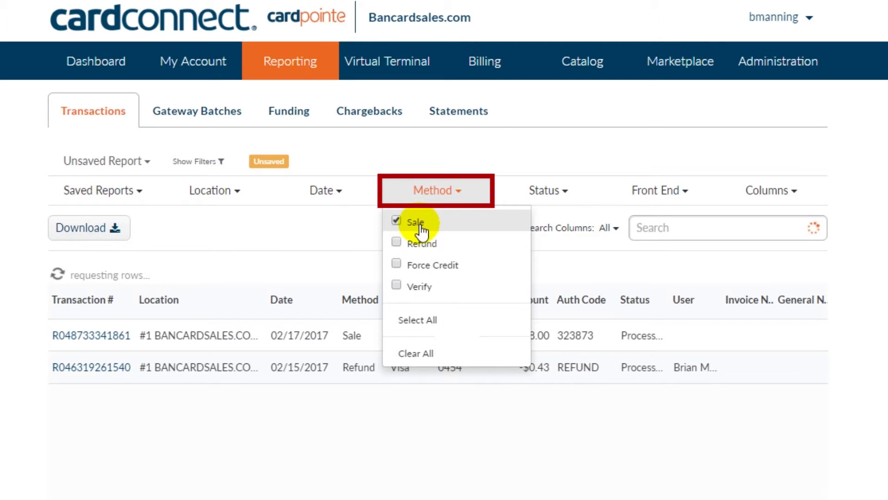
pyautogui.click(421, 223)
# Step: Filter the report to Declined status only, leaving zero transactions and a $0.00 total
pyautogui.click(557, 192)
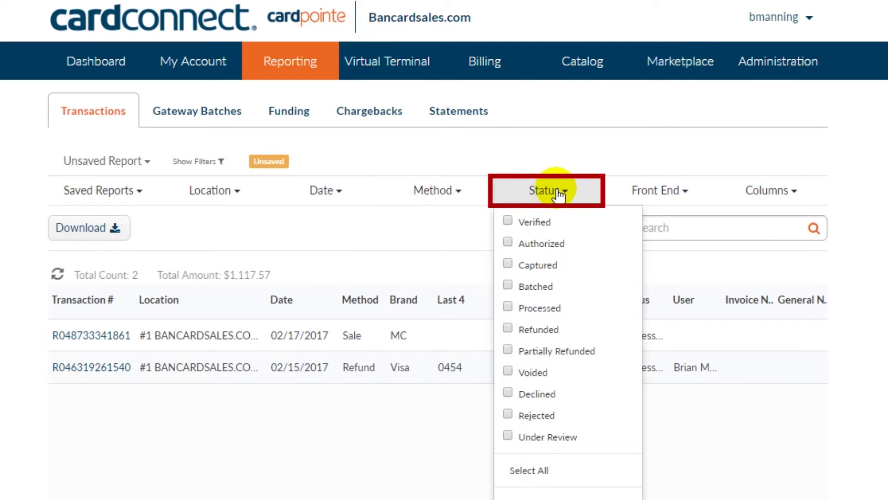
pyautogui.click(530, 394)
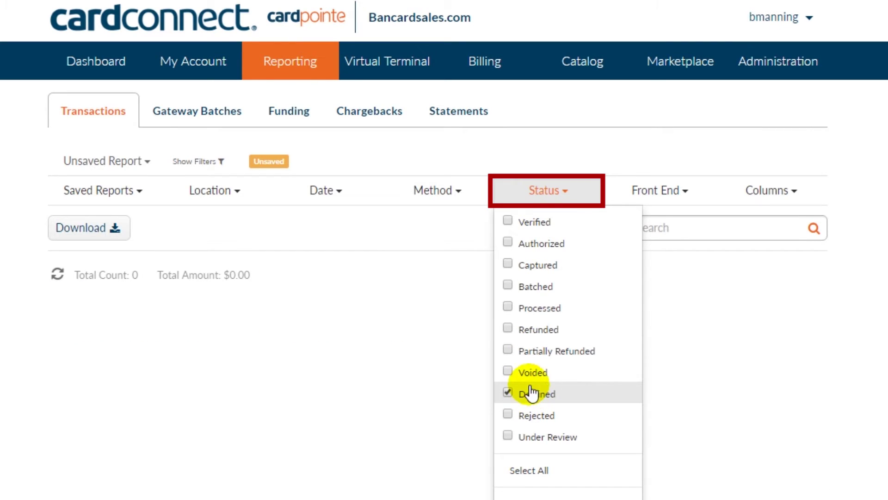
pyautogui.click(344, 192)
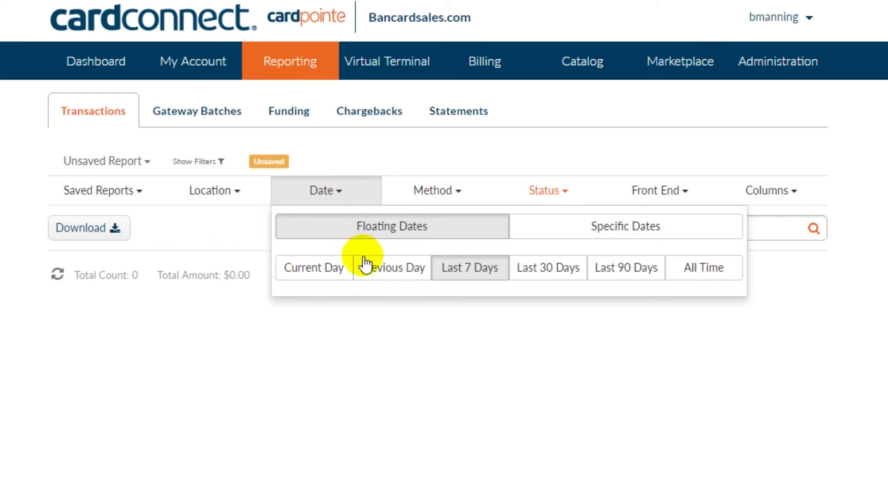
# Step: Compare the 7, 30 and 90 day ranges and keep Last 30 Days, showing four declined $0.99 sales
pyautogui.click(550, 273)
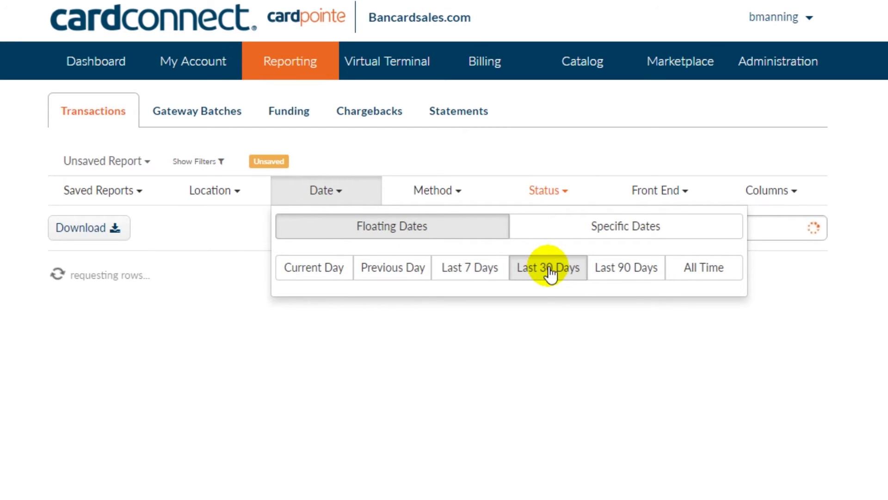
pyautogui.click(620, 274)
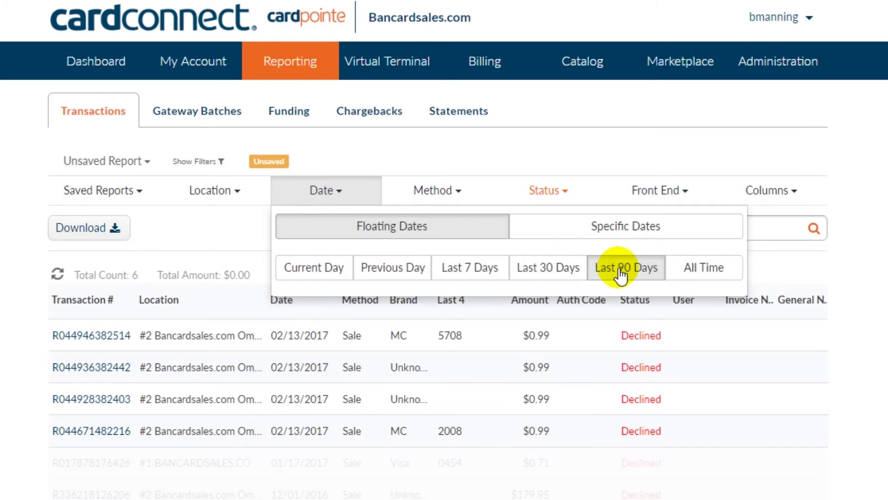
pyautogui.click(464, 273)
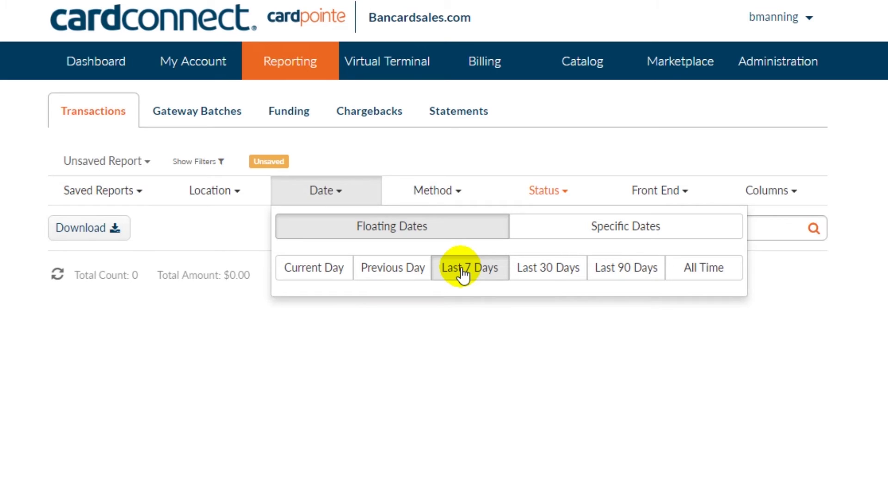
pyautogui.click(617, 275)
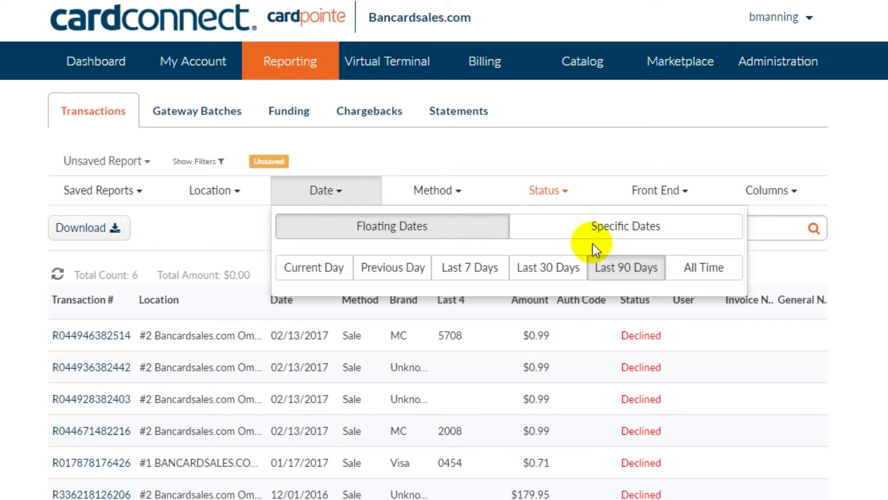
pyautogui.click(553, 194)
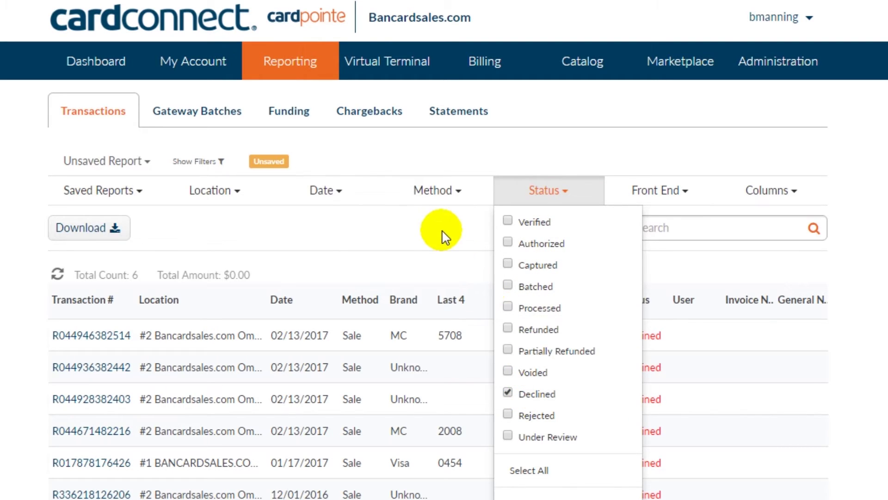
pyautogui.click(397, 226)
pyautogui.click(336, 191)
pyautogui.click(461, 271)
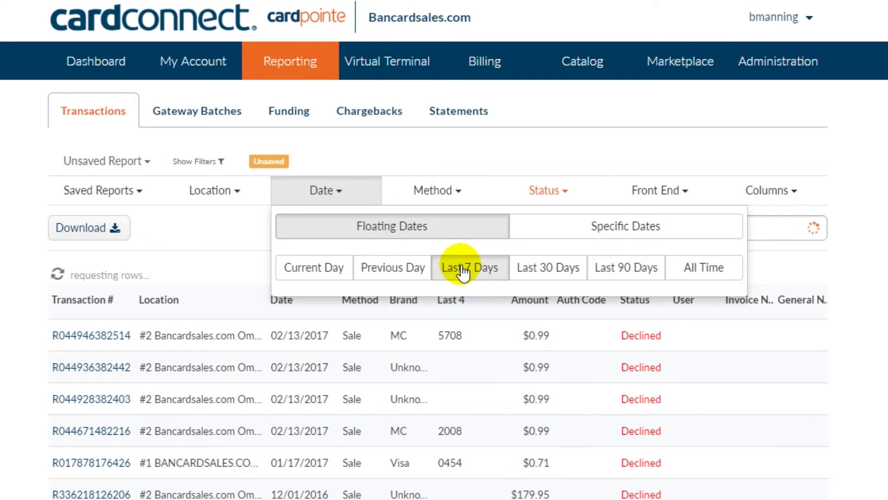
pyautogui.click(607, 277)
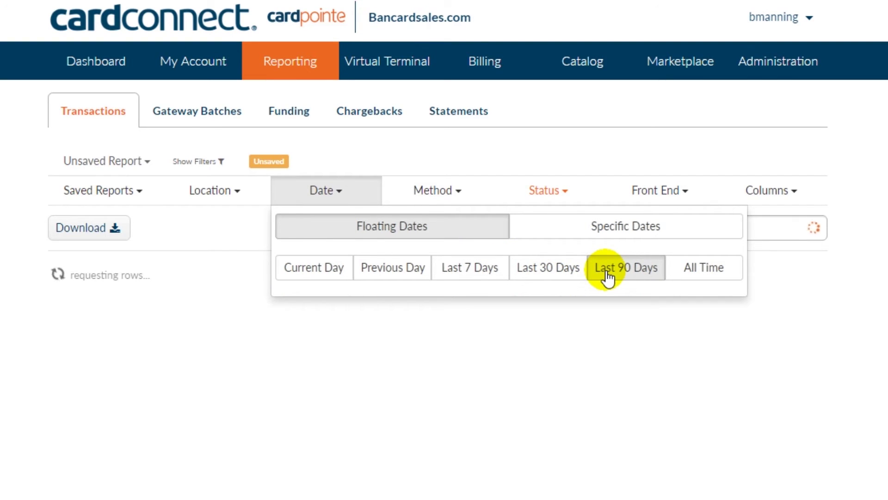
pyautogui.click(565, 277)
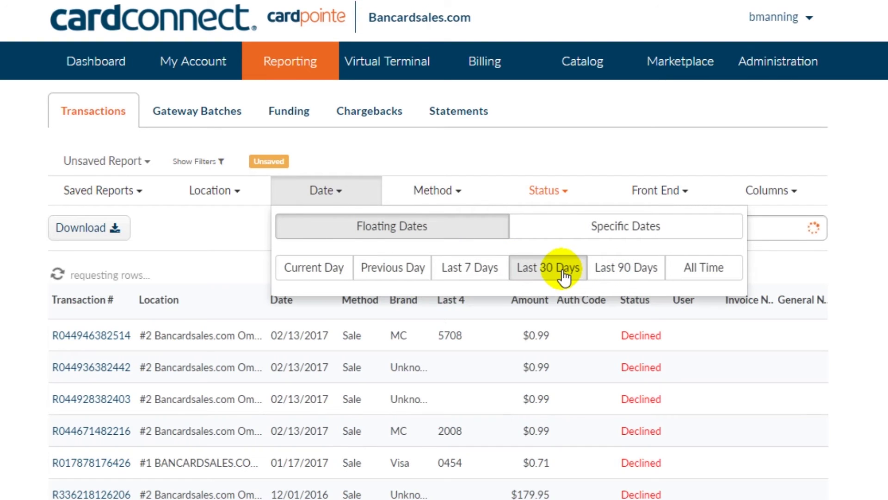
pyautogui.click(230, 226)
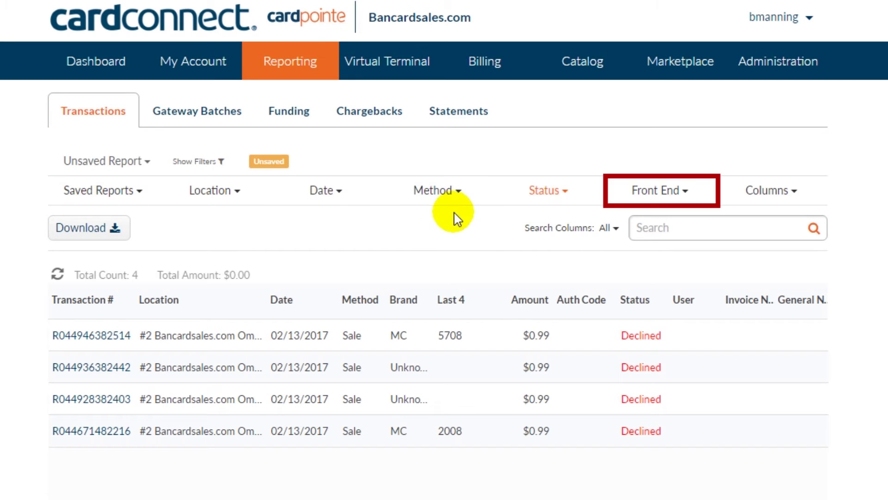
# Step: Limit the declined report to the CardPointe front end and bring up the Saved Reports list
pyautogui.click(665, 197)
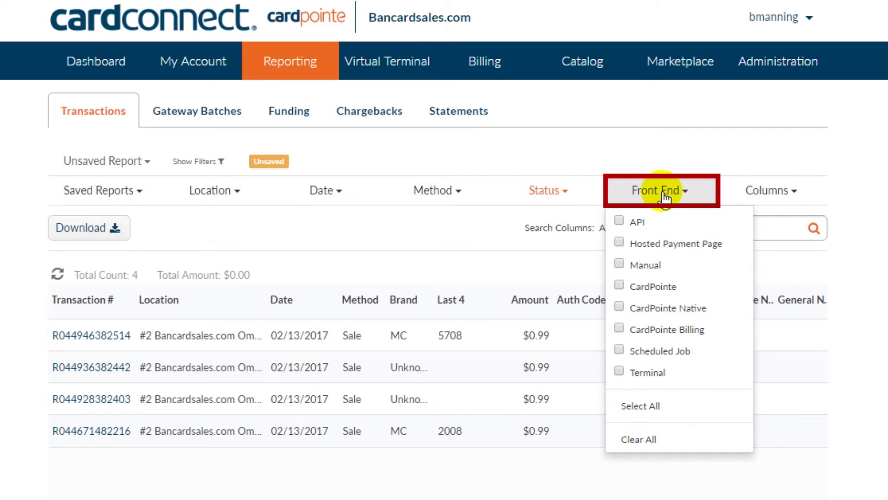
pyautogui.click(647, 292)
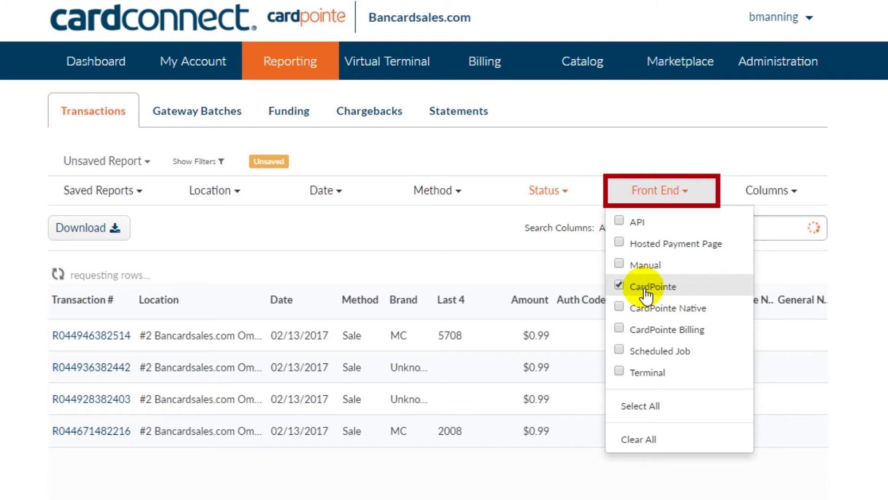
pyautogui.click(133, 191)
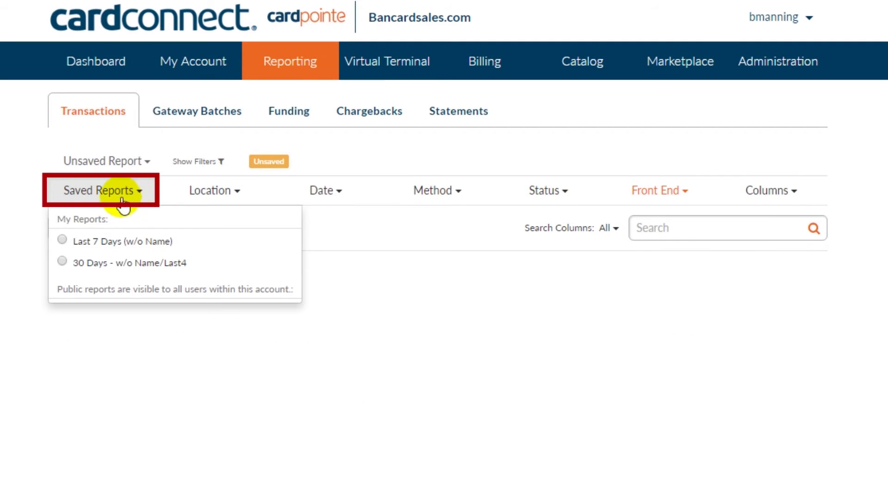
# Step: Load the Last 7 Days (w/o Name) saved report and review its columns and actions menu
pyautogui.click(88, 244)
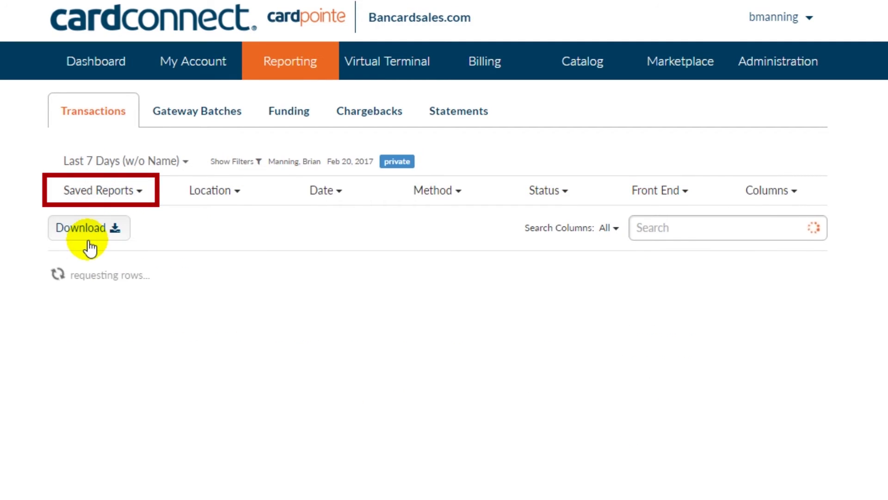
pyautogui.click(147, 166)
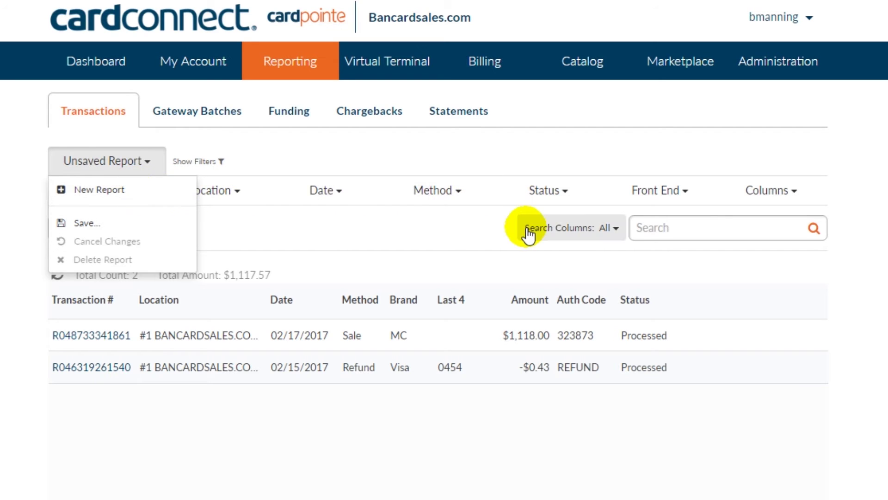
pyautogui.click(761, 191)
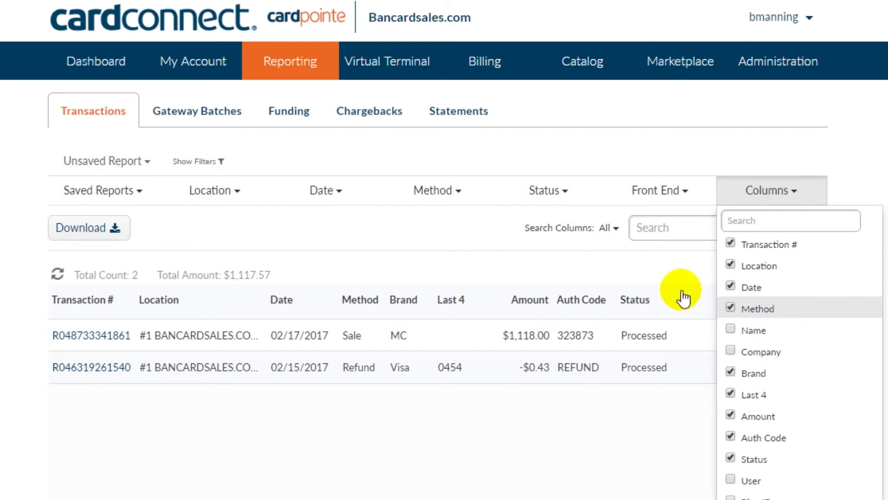
pyautogui.click(147, 162)
# Step: Save the report as 'My New Report', toggling its visibility between Public and Private
pyautogui.click(88, 224)
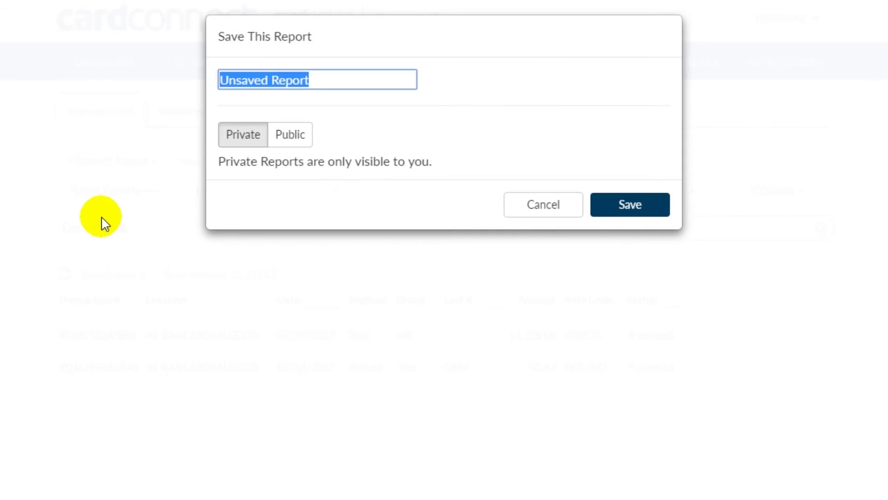
pyautogui.write('My New')
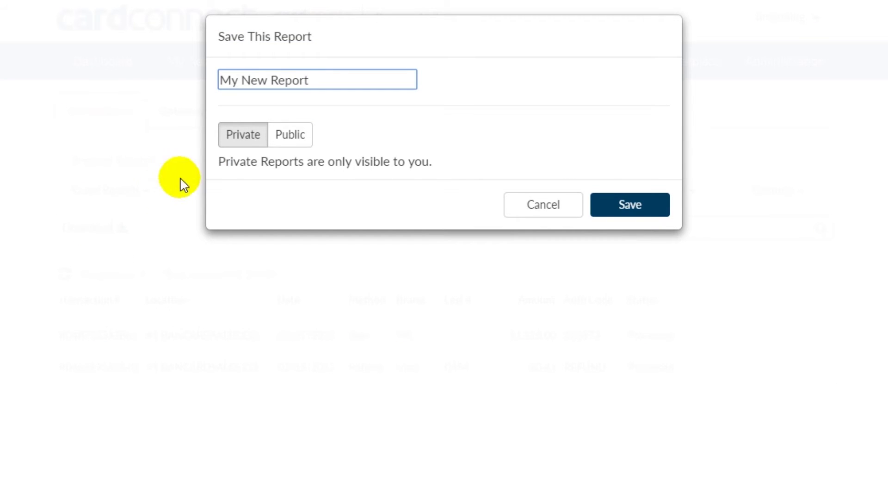
pyautogui.click(293, 145)
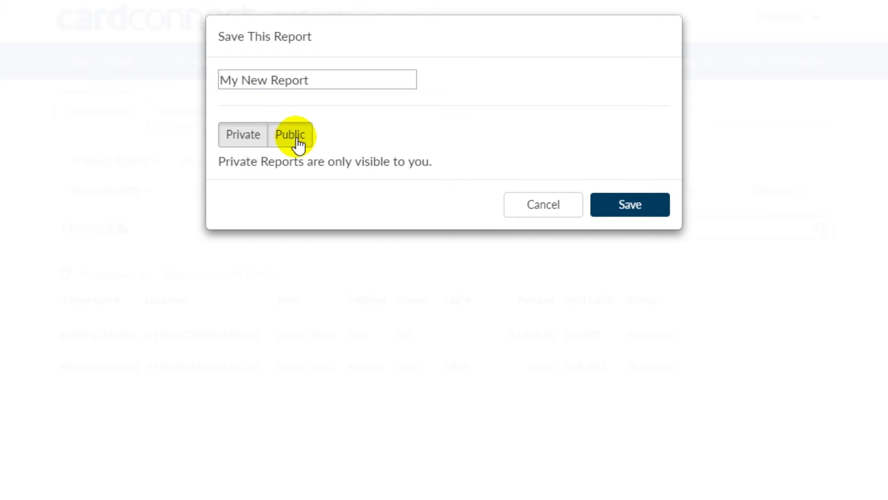
pyautogui.click(246, 144)
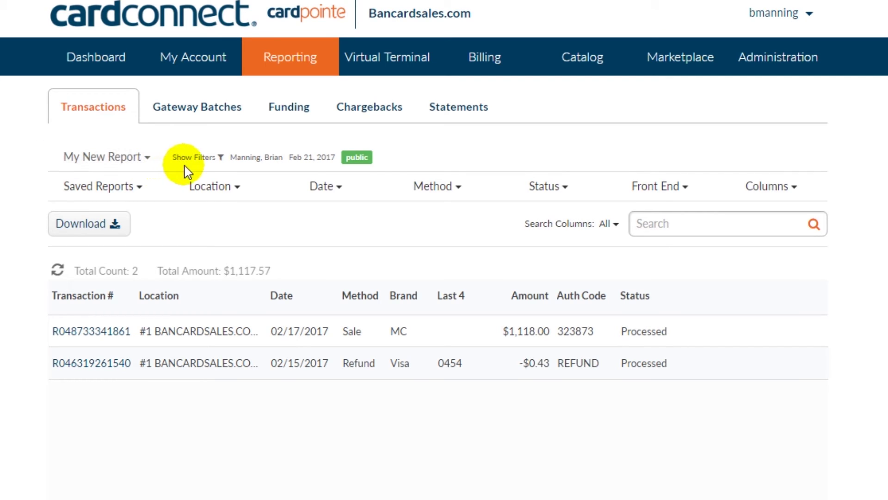
# Step: Inspect the loaded report's applied filters, including the Last 7 Days date text, then view Statements
pyautogui.click(220, 158)
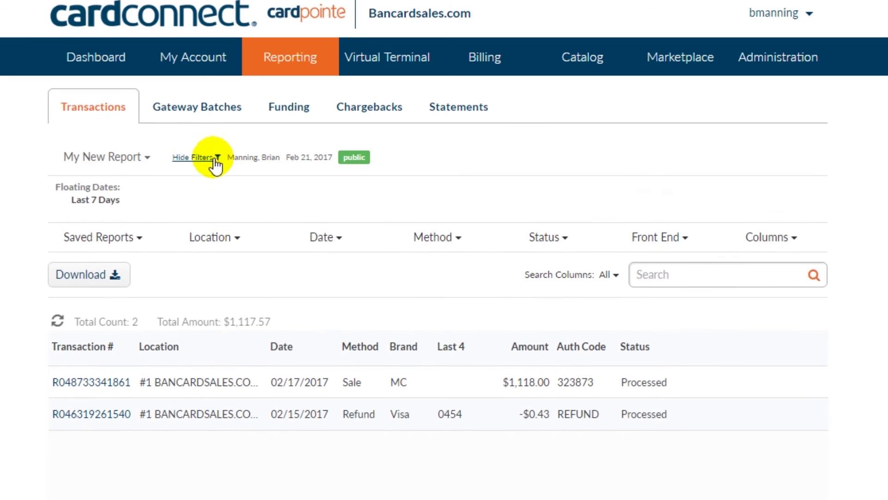
pyautogui.moveTo(132, 209)
pyautogui.mouseDown()
pyautogui.moveTo(125, 198)
pyautogui.moveTo(53, 198)
pyautogui.mouseUp()
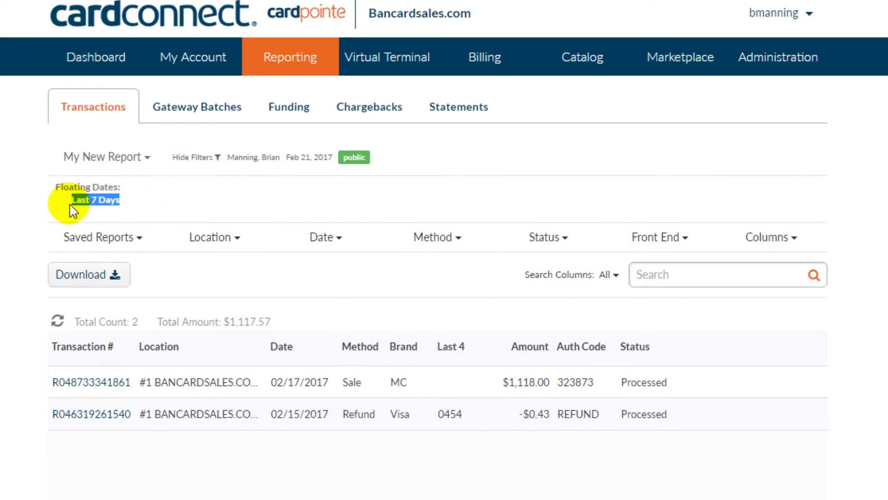
pyautogui.click(125, 204)
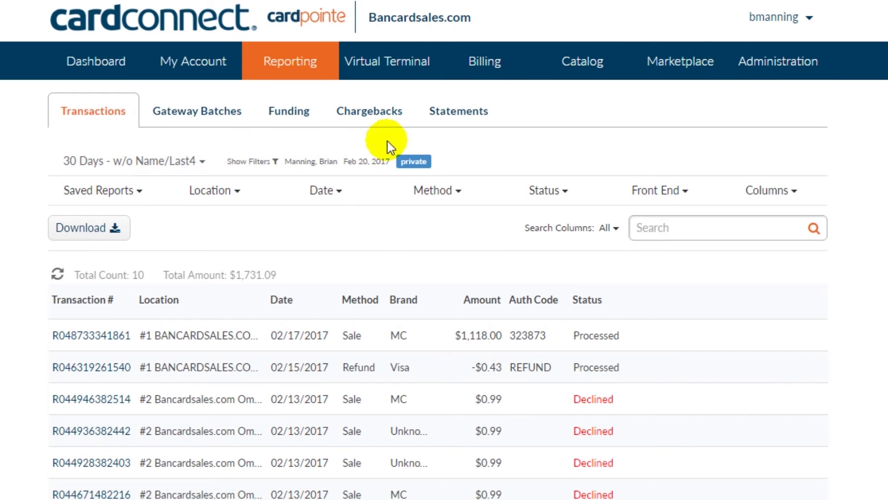
pyautogui.click(469, 113)
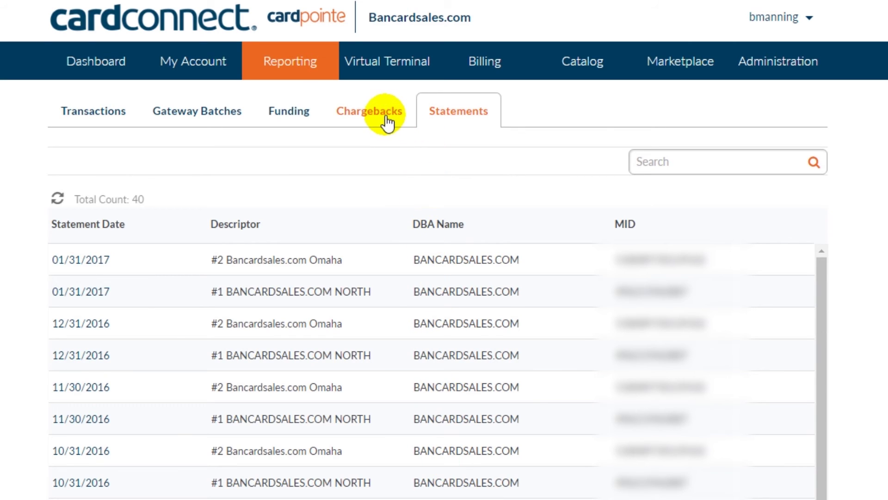
# Step: Start saving the 01/31/2017 merchant statement PDF, then cancel the download
pyautogui.click(84, 262)
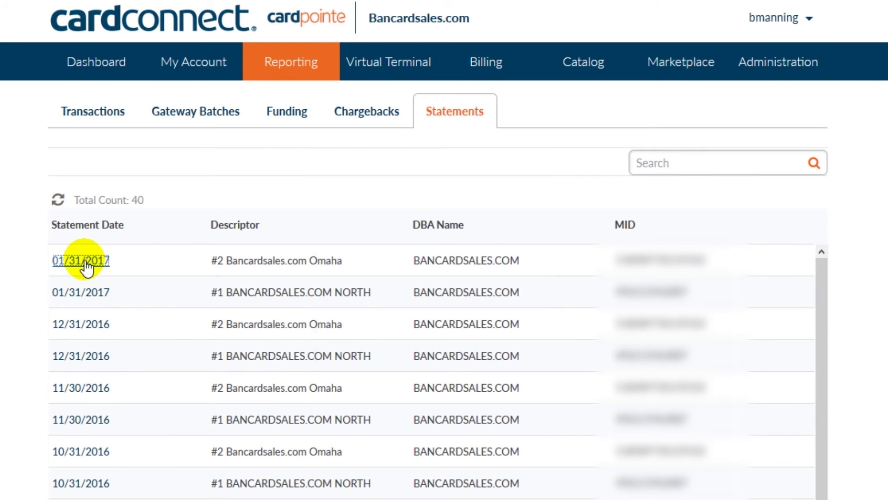
pyautogui.click(362, 278)
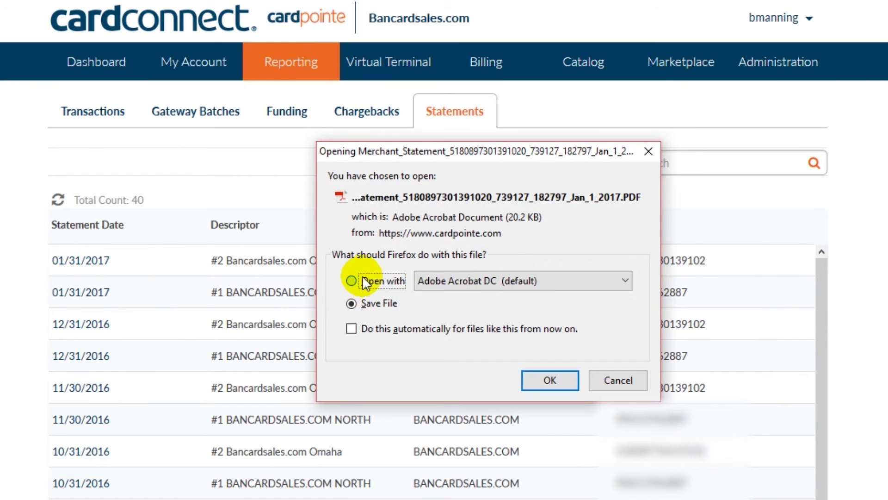
pyautogui.click(367, 303)
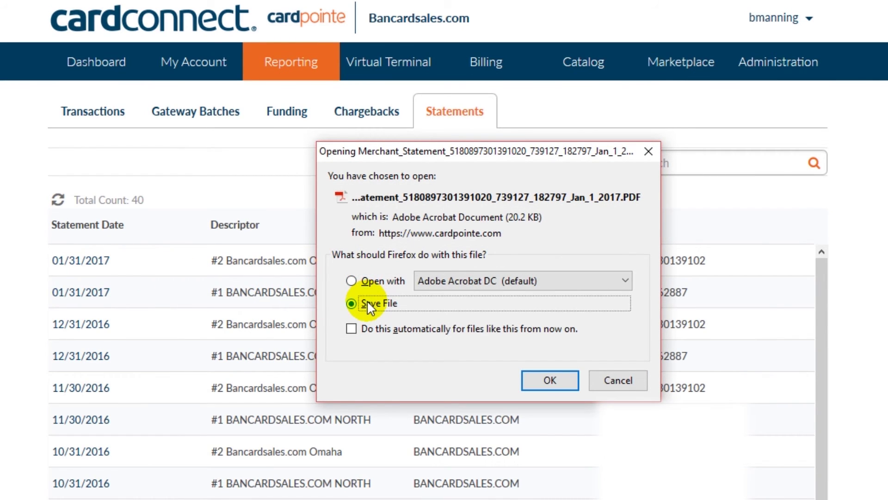
pyautogui.click(617, 384)
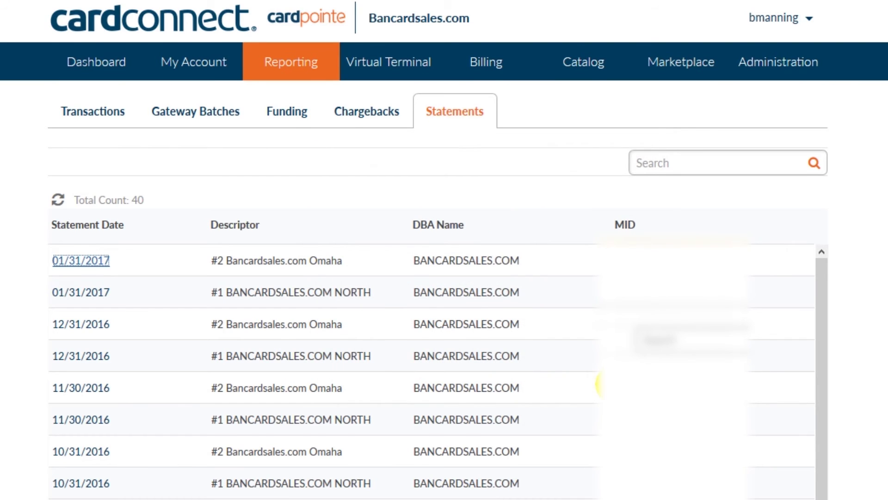
pyautogui.click(74, 258)
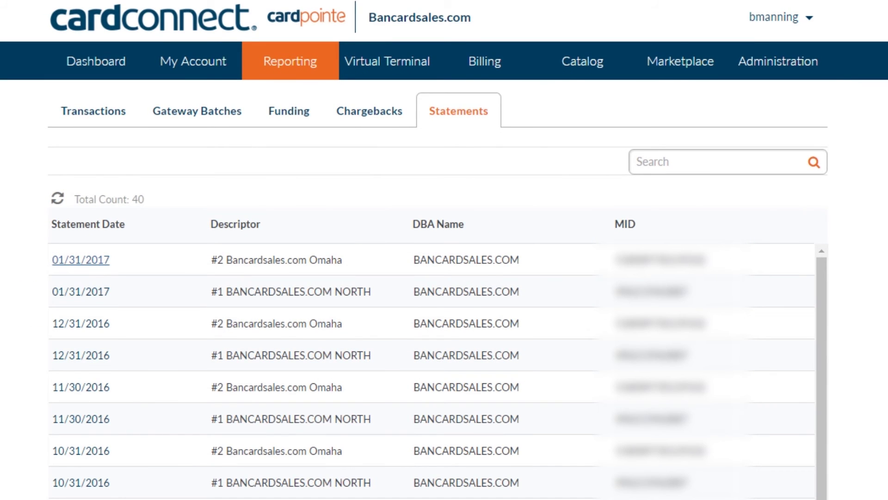
# Step: Check the empty Chargebacks report and select the Merchant Solutions phone number
pyautogui.click(368, 112)
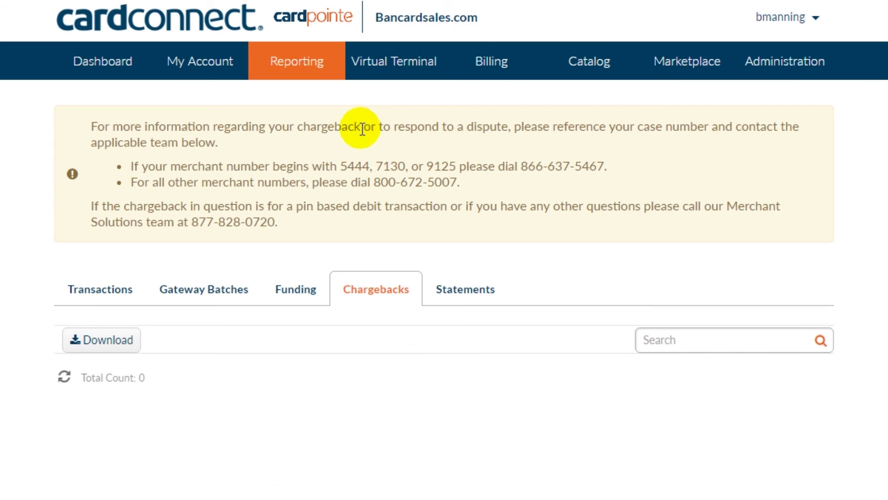
pyautogui.moveTo(193, 221); pyautogui.dragTo(294, 222)
pyautogui.click(324, 226)
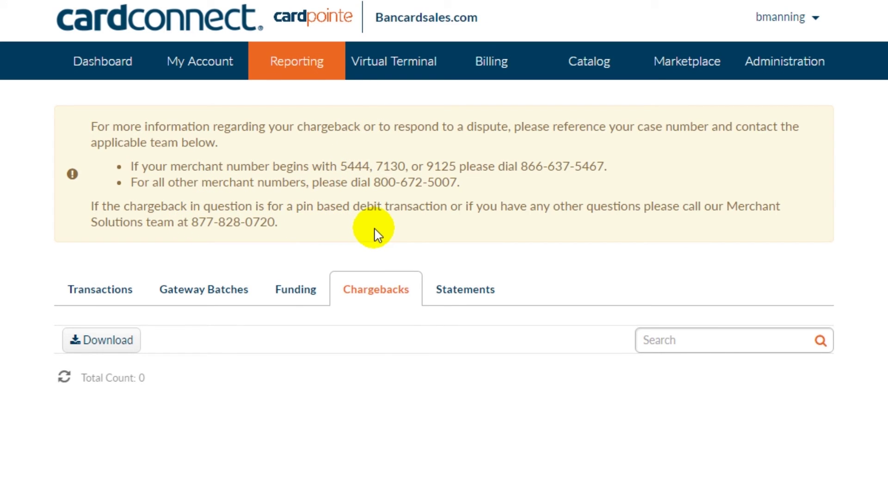
# Step: View the 02/15/2017 funding detail with its -$0.43 refund, then return to Funding
pyautogui.click(296, 291)
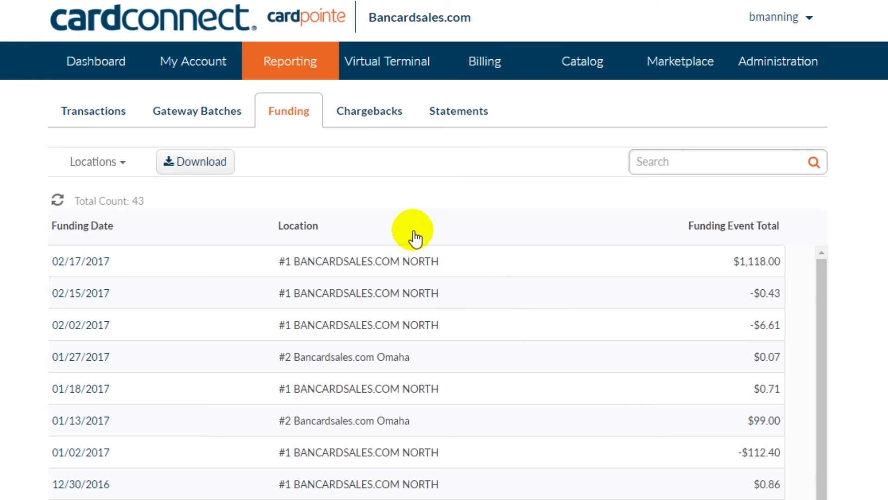
pyautogui.click(70, 296)
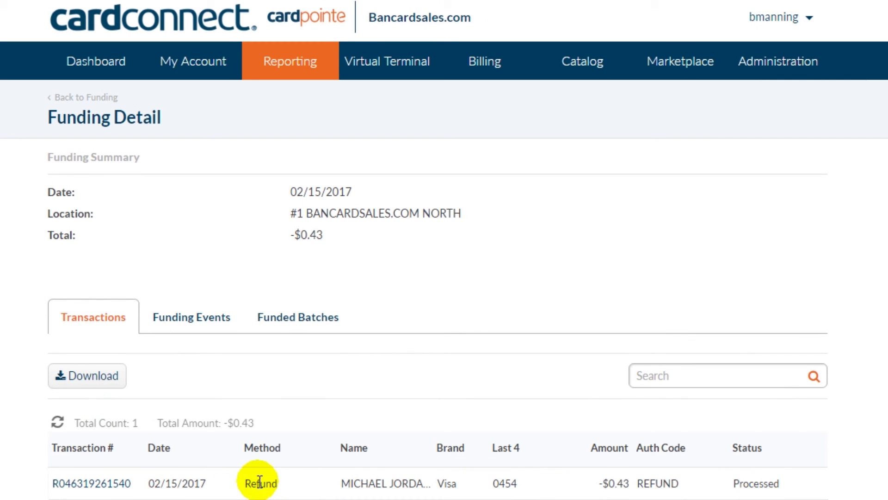
pyautogui.click(95, 104)
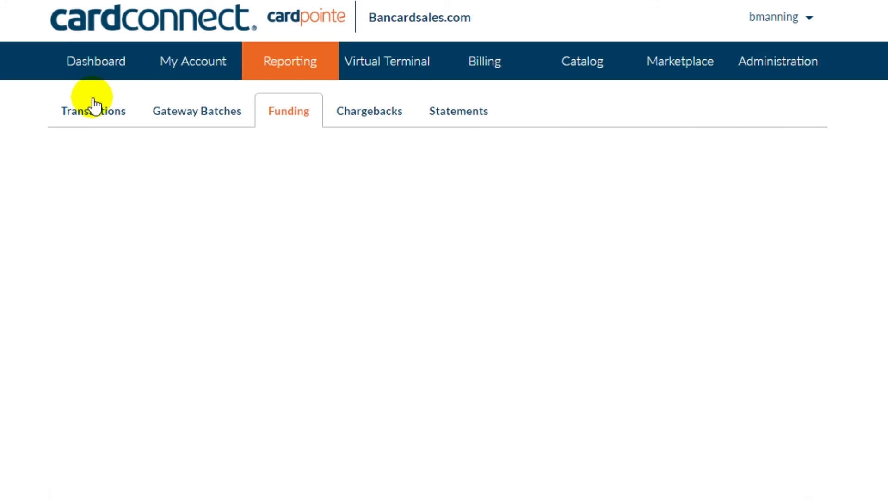
# Step: View the 70 gateway batches and click into the Close Date field
pyautogui.click(189, 117)
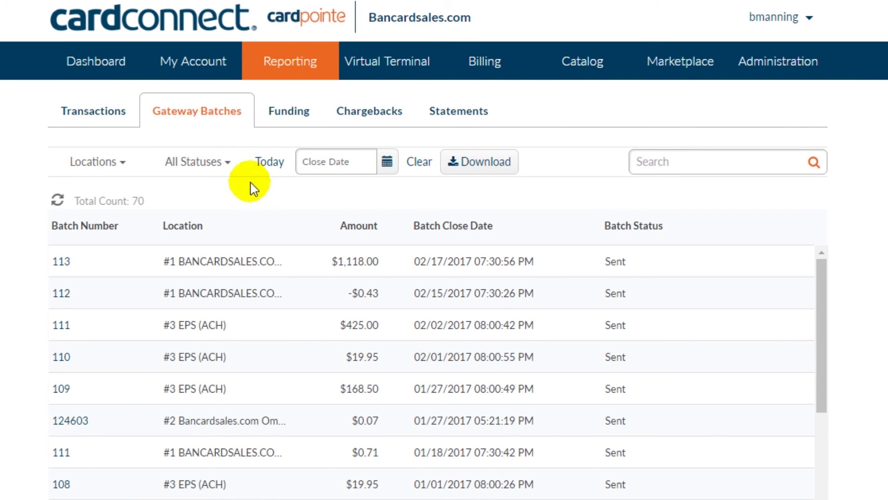
pyautogui.click(349, 165)
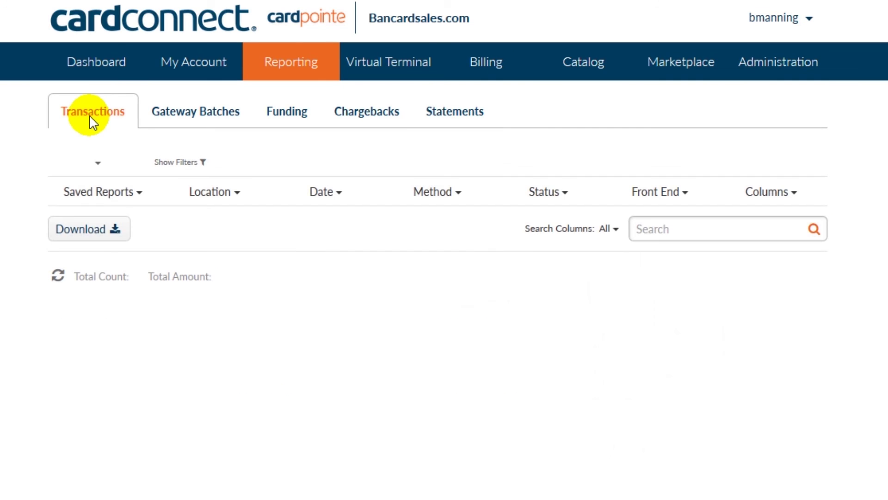
# Step: Cancel the Transactions download, then download the Gateway Batches list into Excel
pyautogui.click(88, 229)
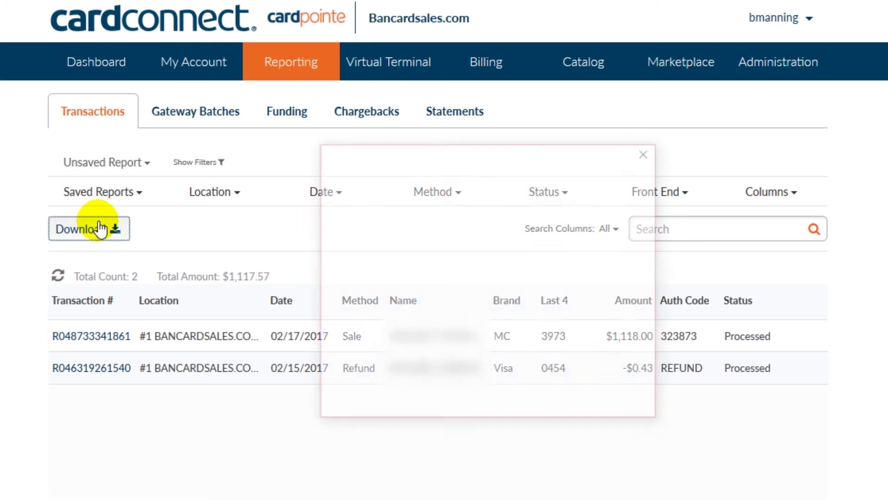
pyautogui.click(616, 382)
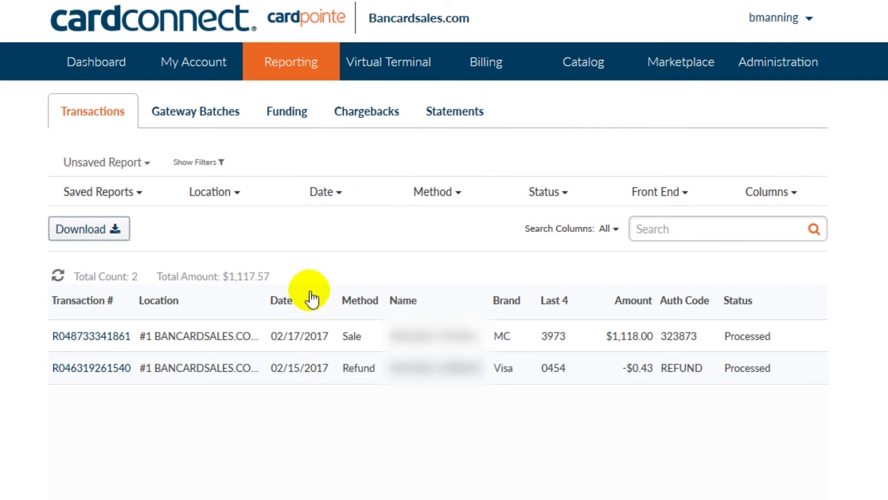
pyautogui.click(179, 111)
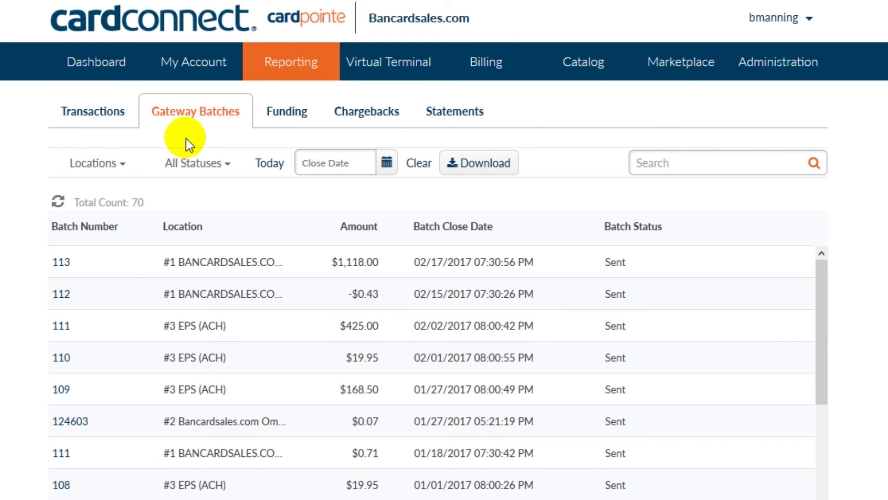
pyautogui.click(495, 163)
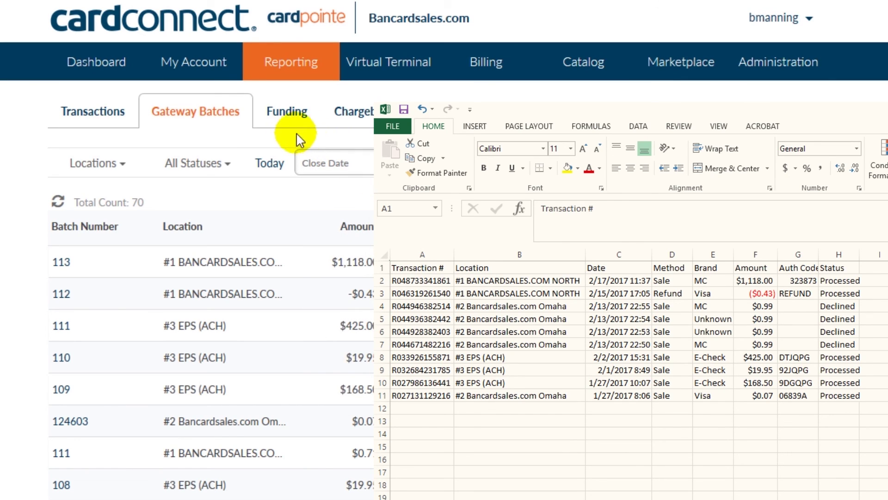
pyautogui.click(273, 124)
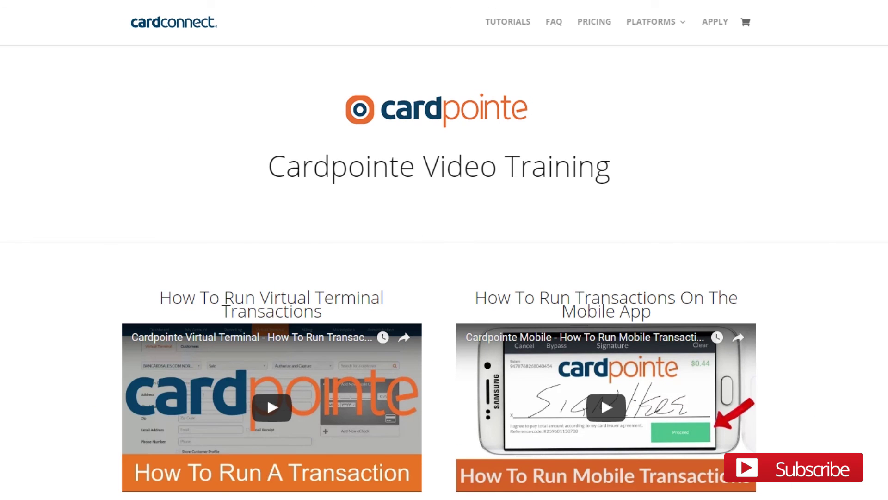
# Step: Scroll through the Video Training page to tutorials on refunds, billing plans and adding users
pyautogui.scroll(-2, 439, 278)
pyautogui.scroll(-4, 440, 278)
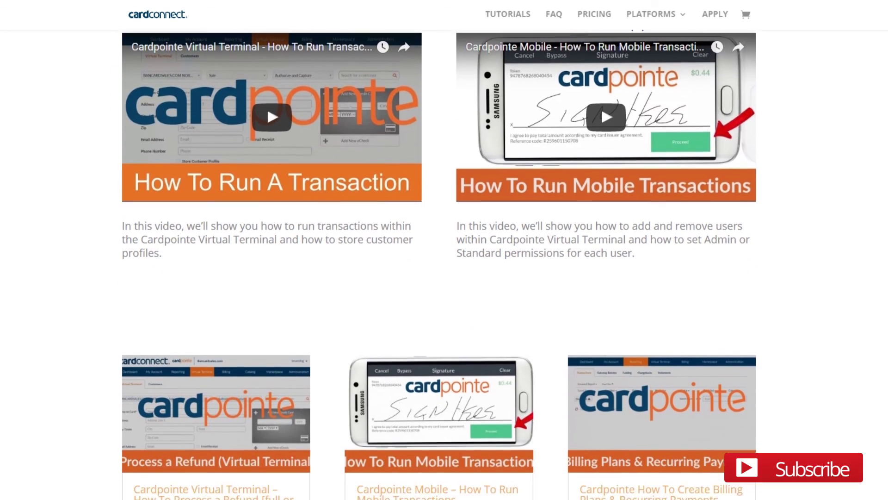
pyautogui.scroll(-4, 440, 277)
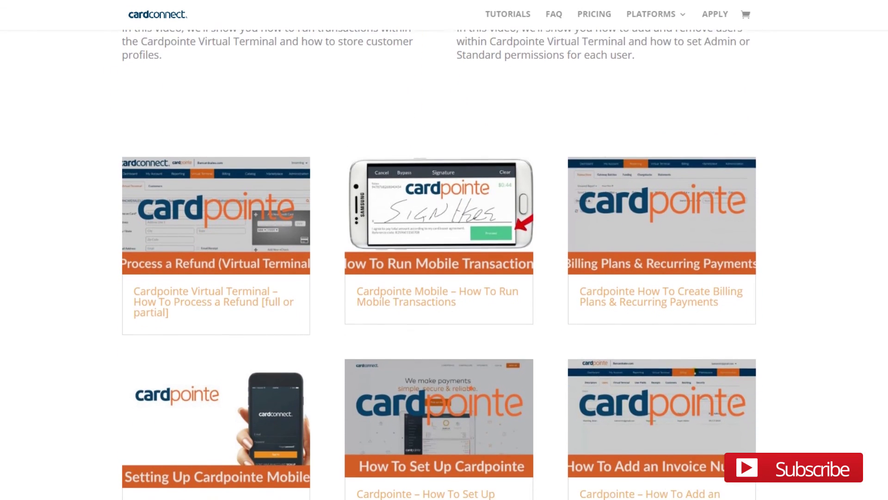
pyautogui.scroll(-3, 440, 278)
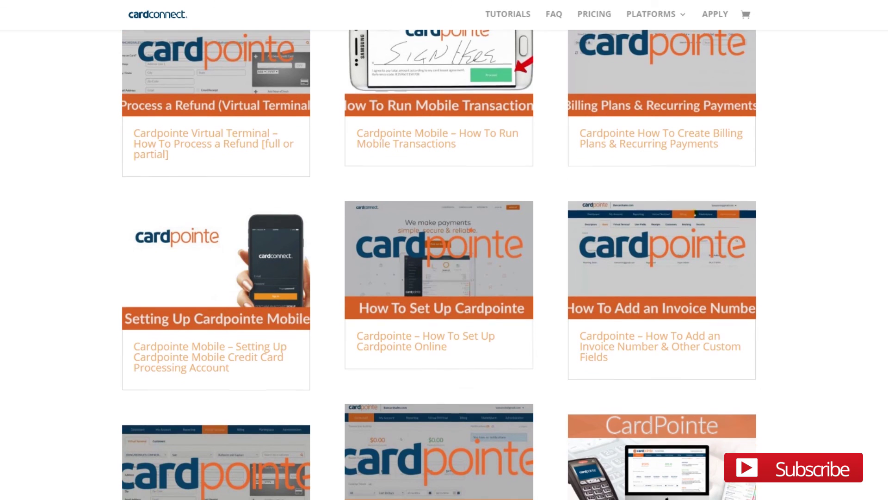
pyautogui.scroll(-3, 440, 278)
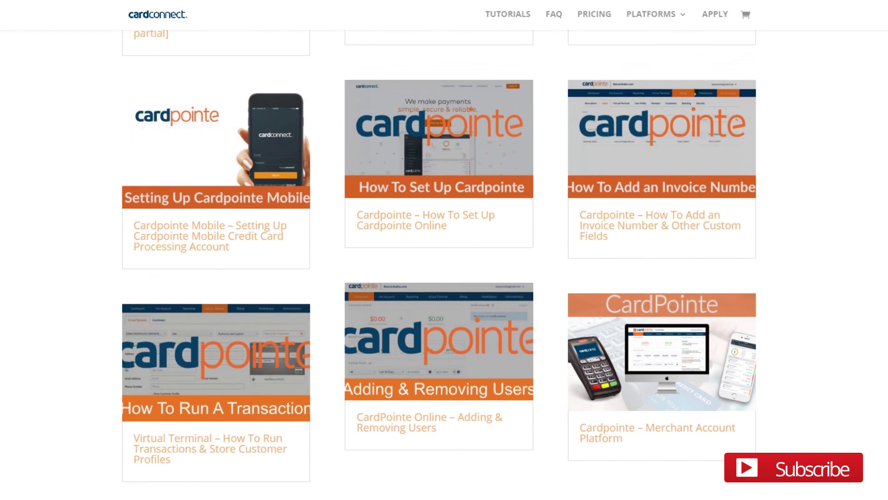